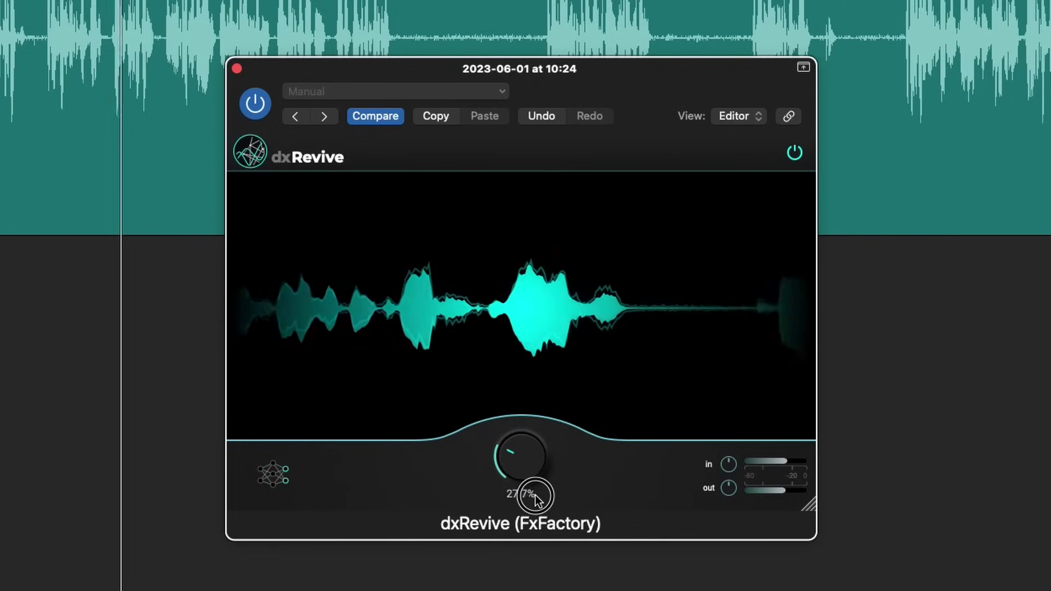
Drag the dxRevive strength knob up slightly to raise the restoration amount.
{"action": "left_click_drag", "start_coordinate": [534, 489], "coordinate": [528, 396]}
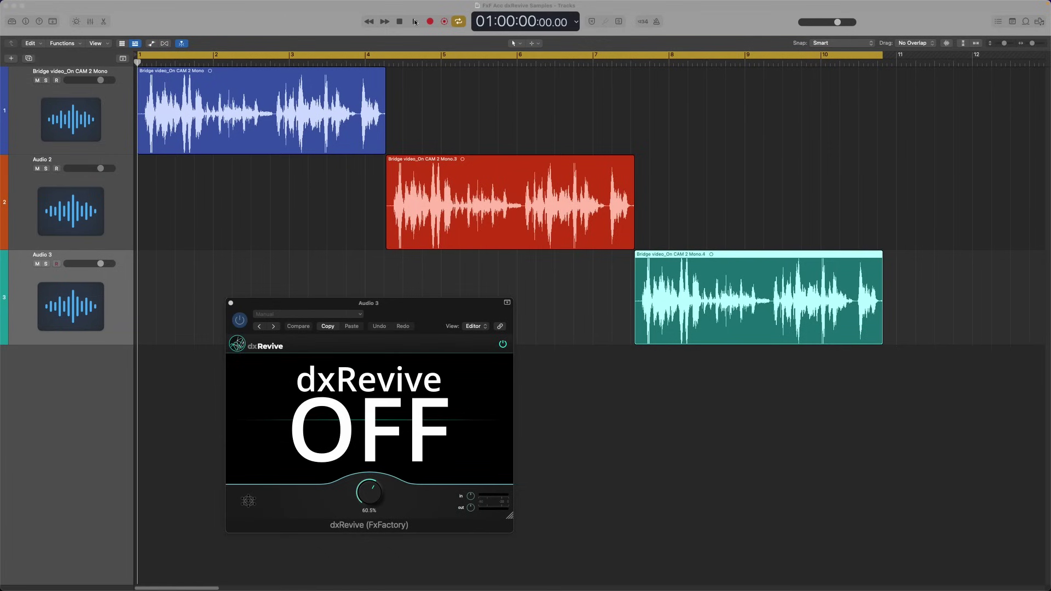
Play the original, processed and dxRevive Bridge clips in sequence for comparison.
{"action": "left_click", "coordinate": [414, 22]}
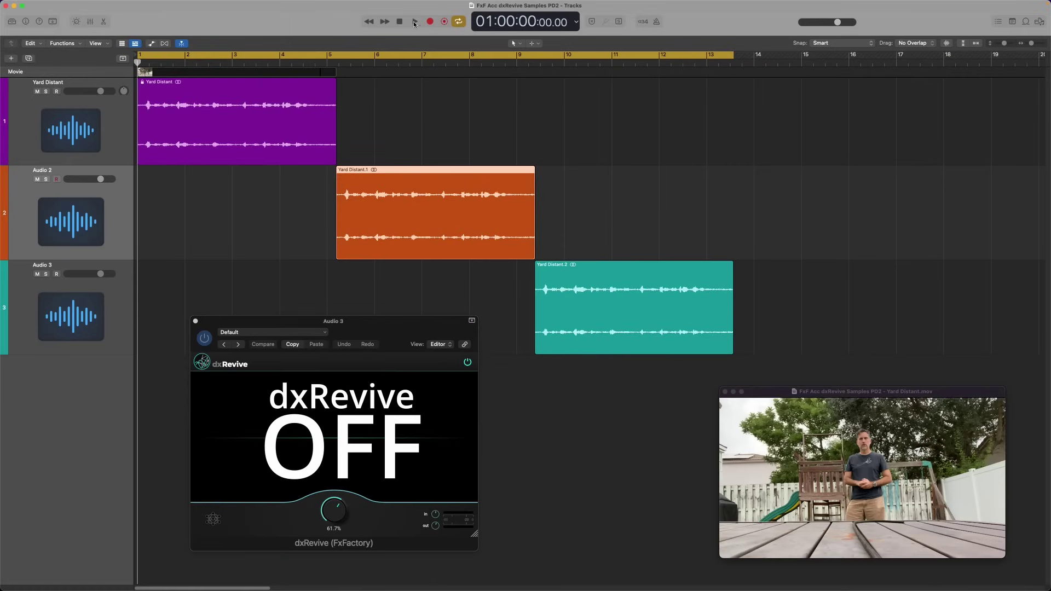
Play the three Yard Distant clips in sequence for comparison.
{"action": "left_click", "coordinate": [414, 23]}
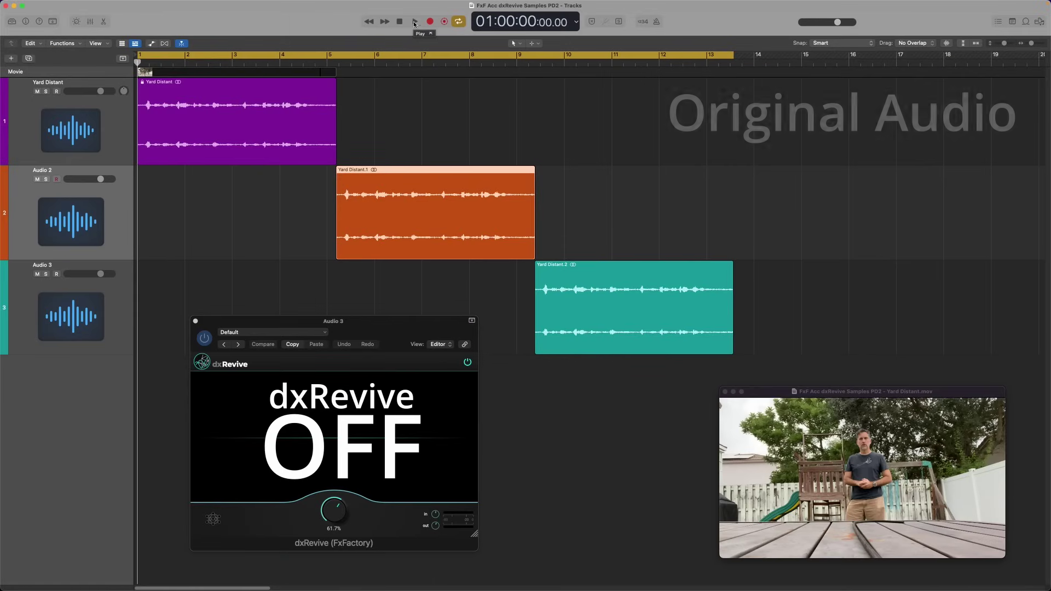